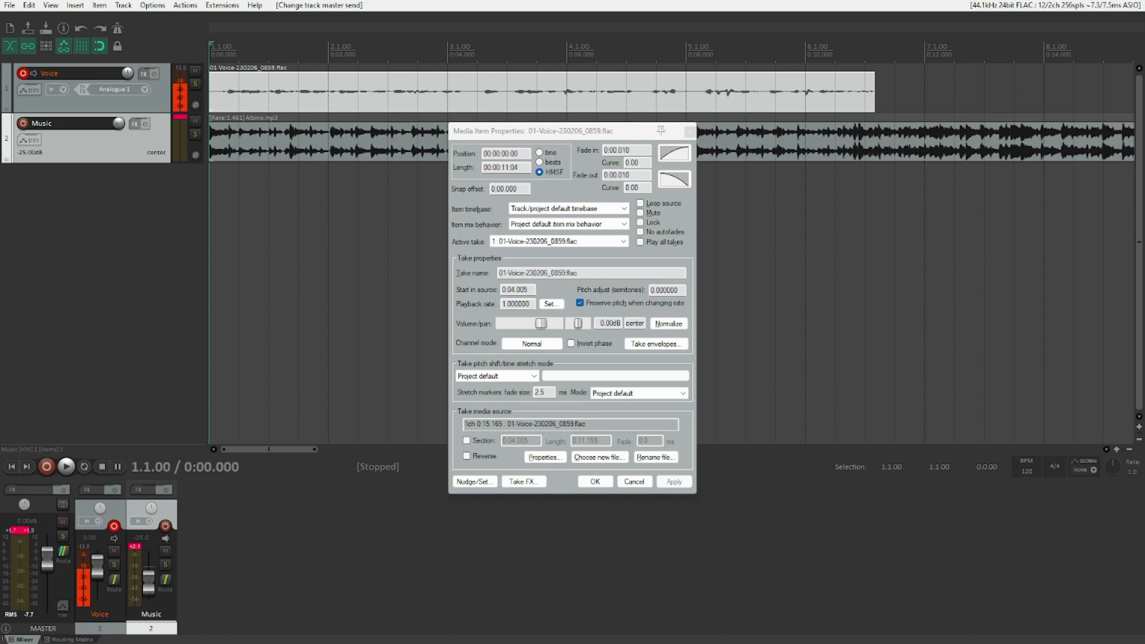
# Solo the Voice track, then the Music track, playing each one on its own
pyautogui.click(96, 102)
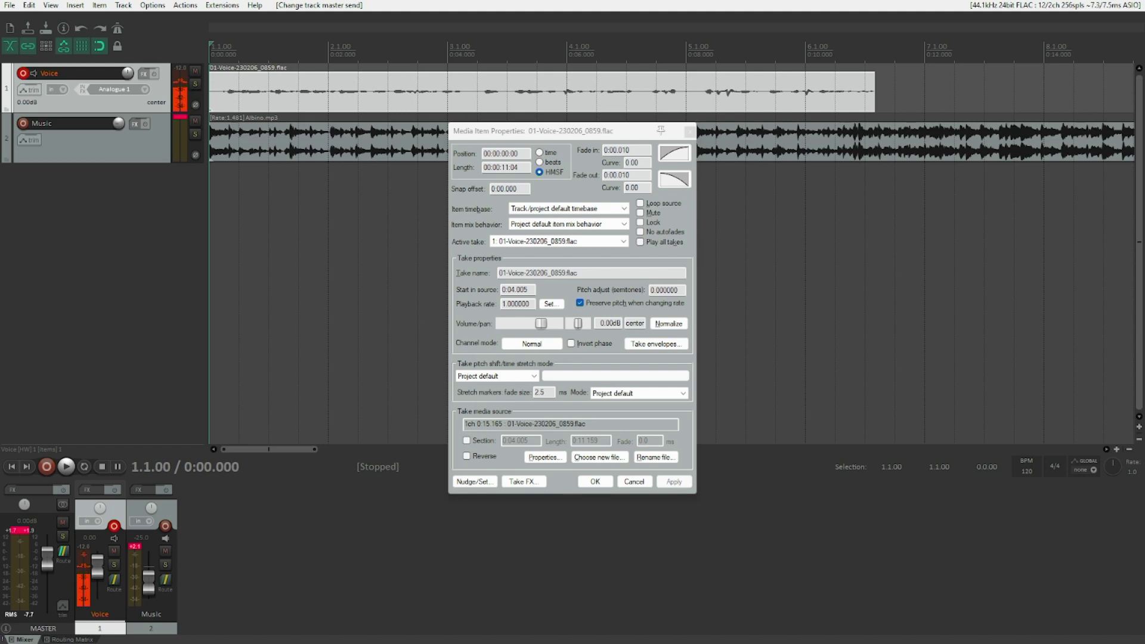
pyautogui.press('F6')
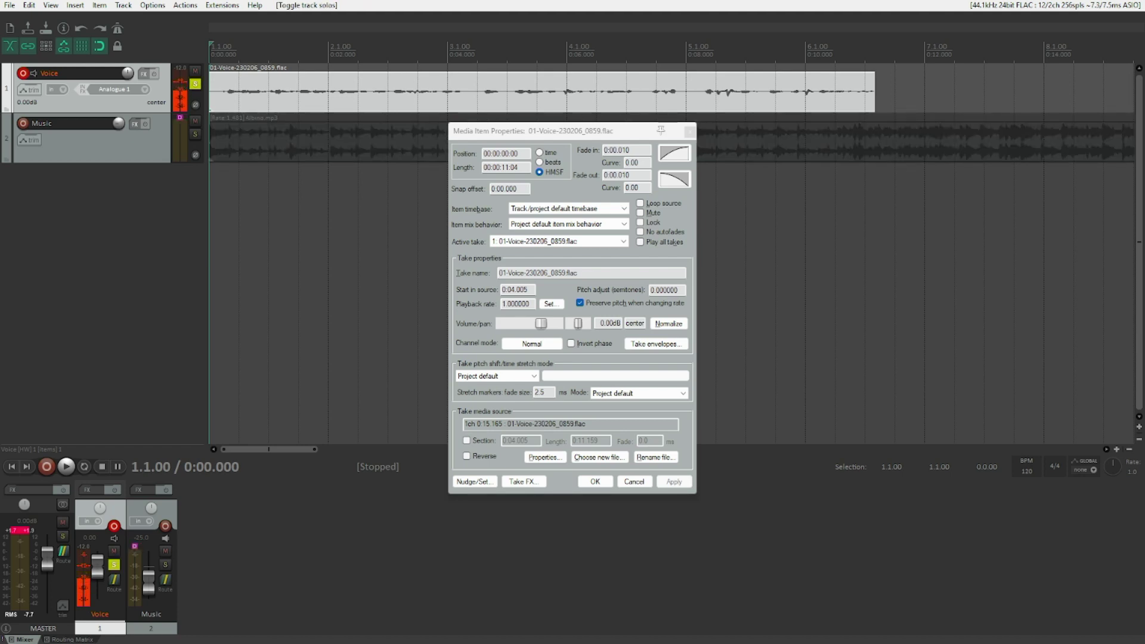
pyautogui.press('space')
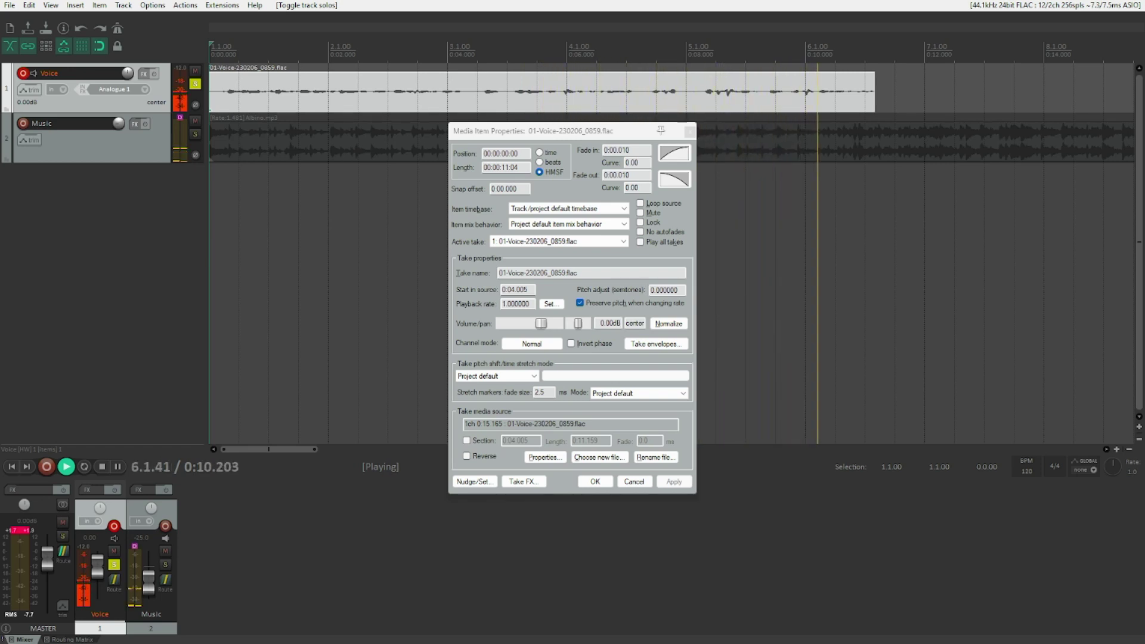
pyautogui.press('space')
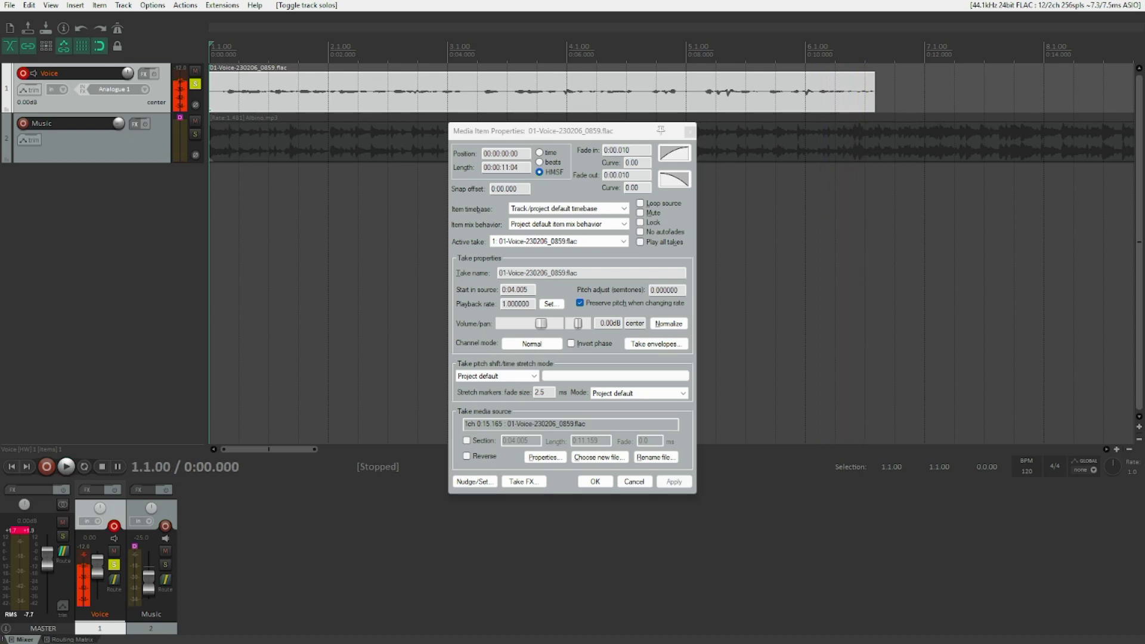
pyautogui.press('Down')
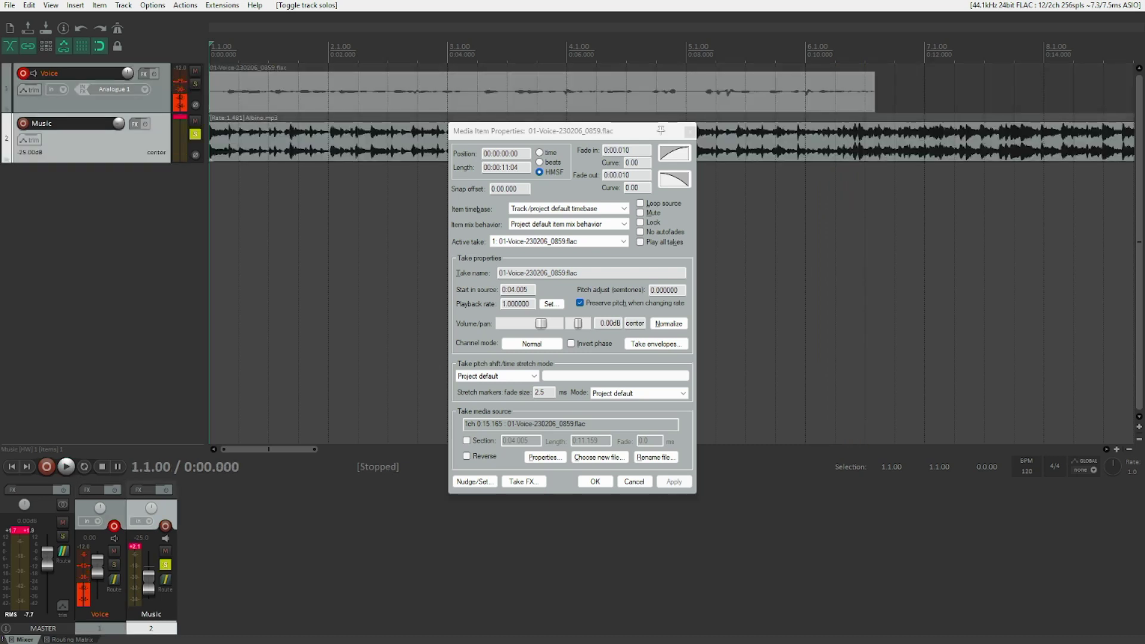
pyautogui.press('space')
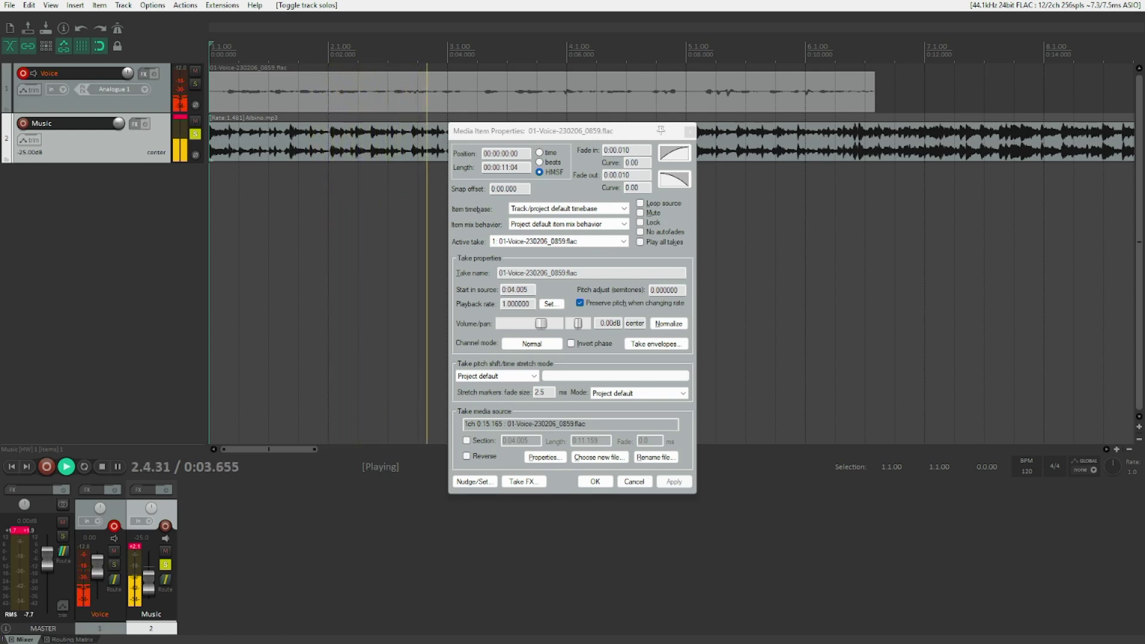
pyautogui.press('space')
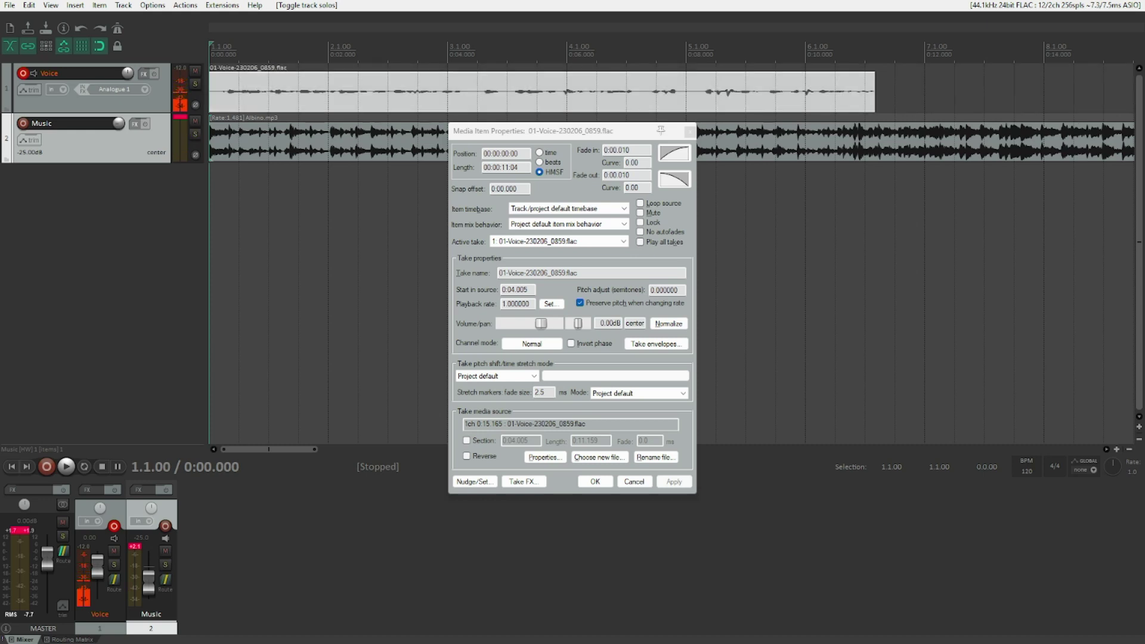
pyautogui.press('space')
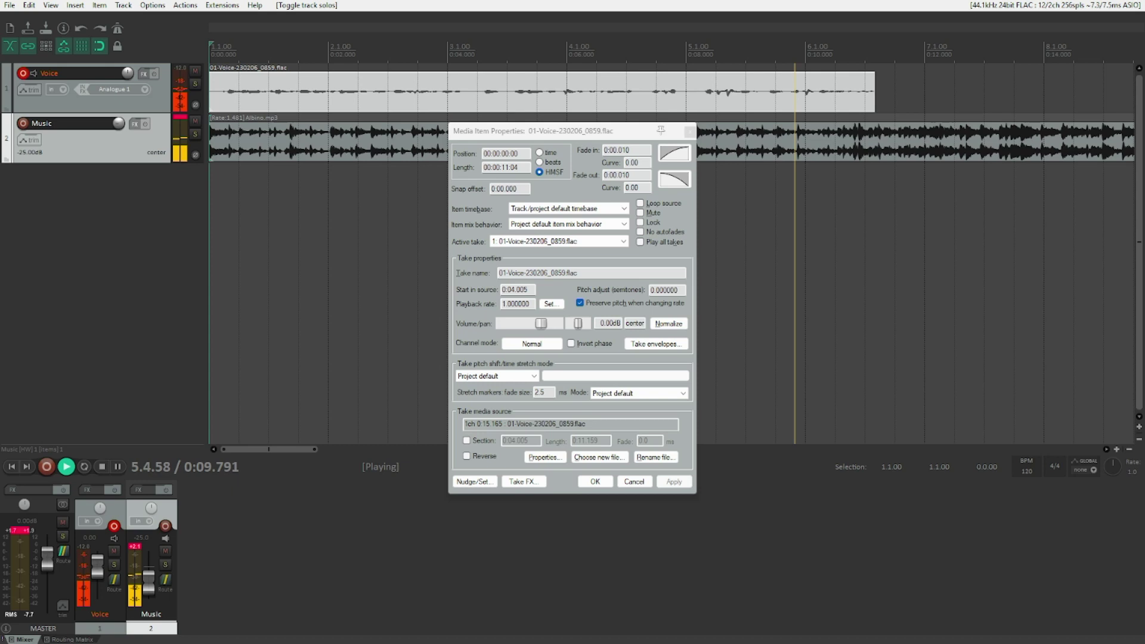
pyautogui.press('space')
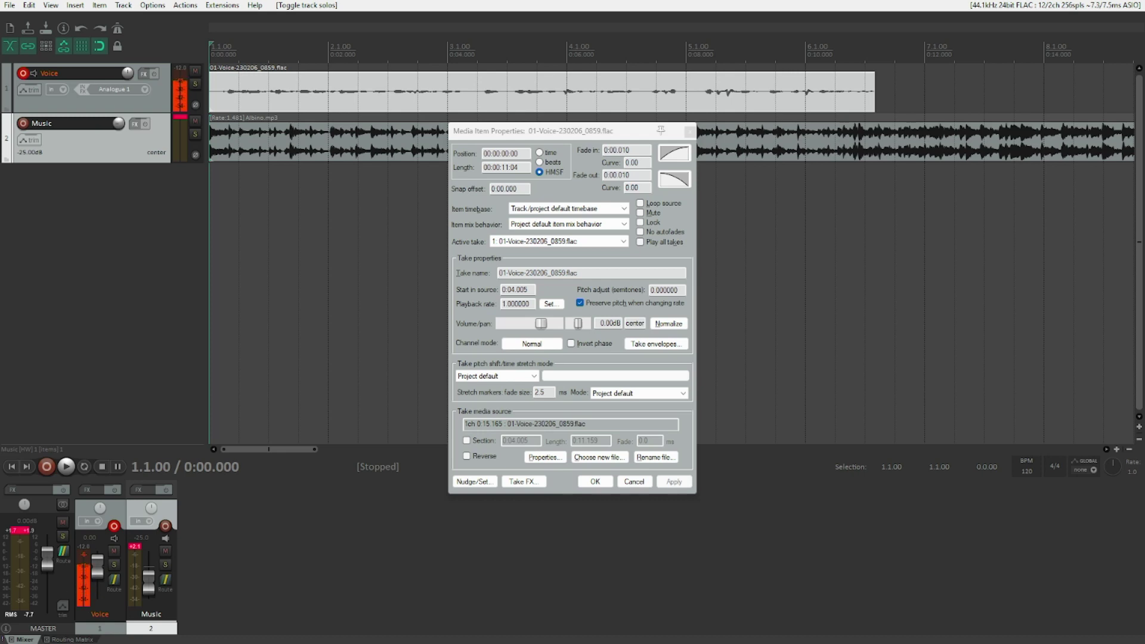
# Split the Voice item at bars 2 and 3 and delete the middle piece
pyautogui.click(96, 103)
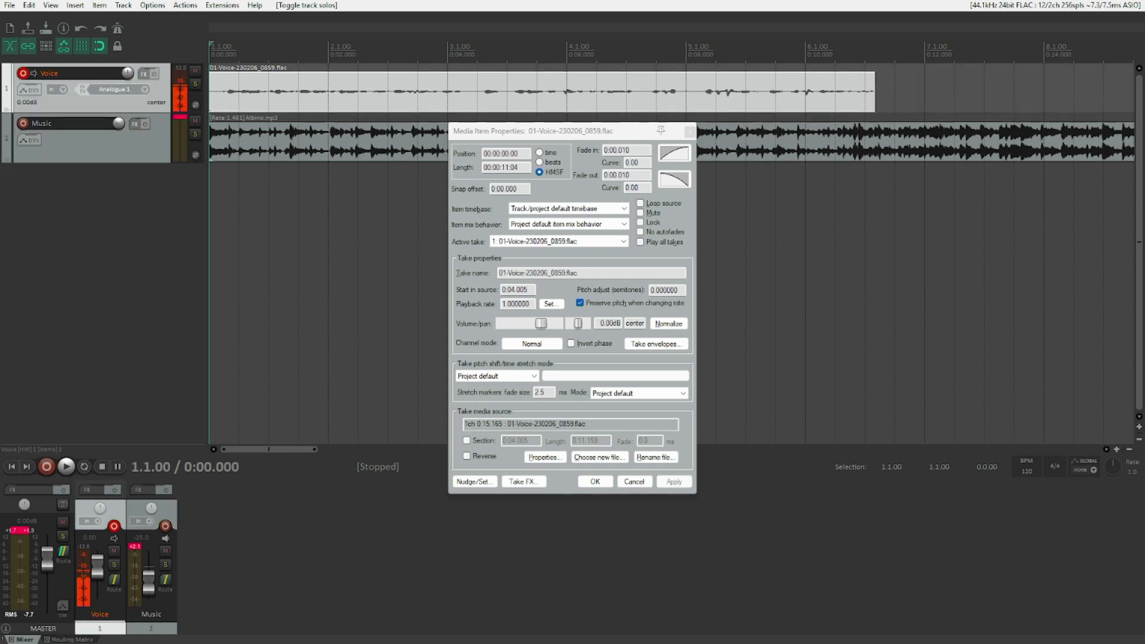
pyautogui.press('pagedown')
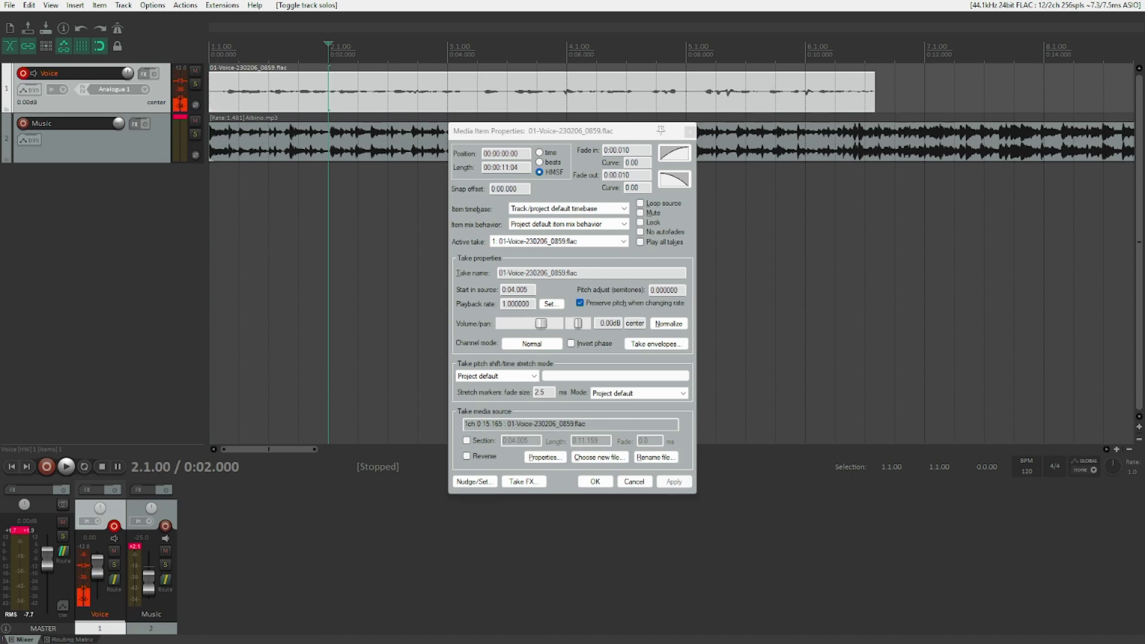
pyautogui.press('s')
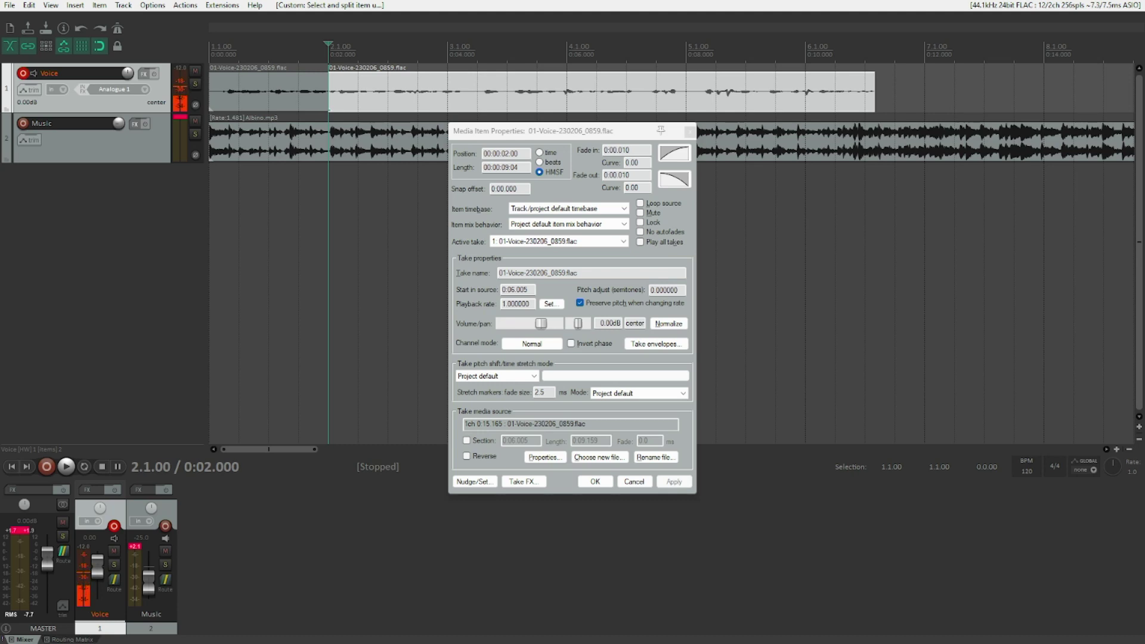
pyautogui.press('pagedown')
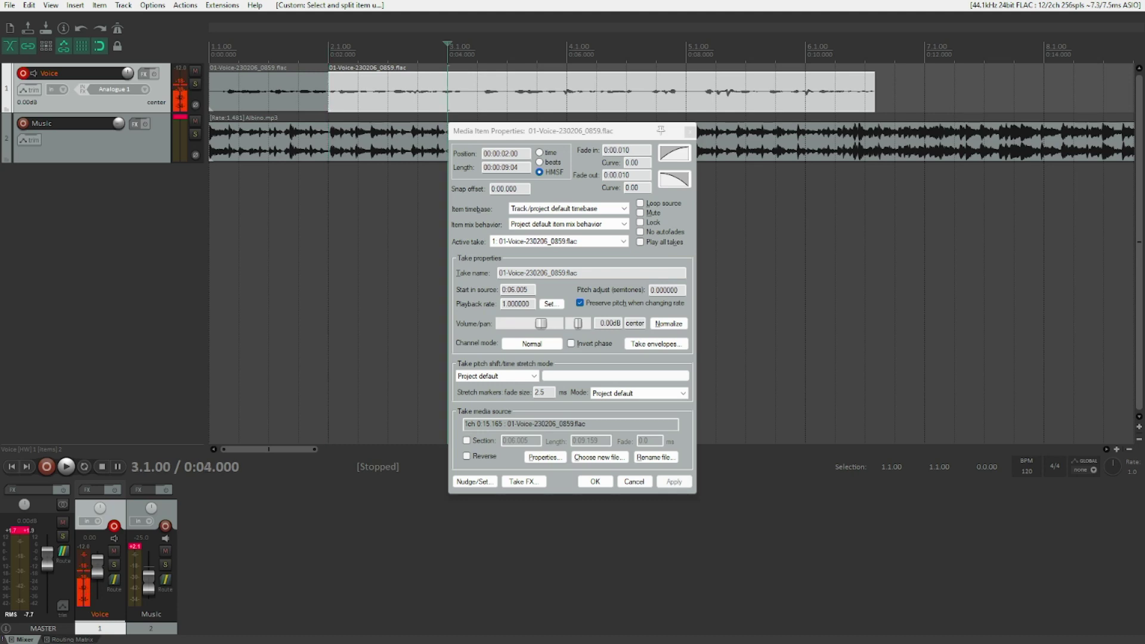
pyautogui.press('s')
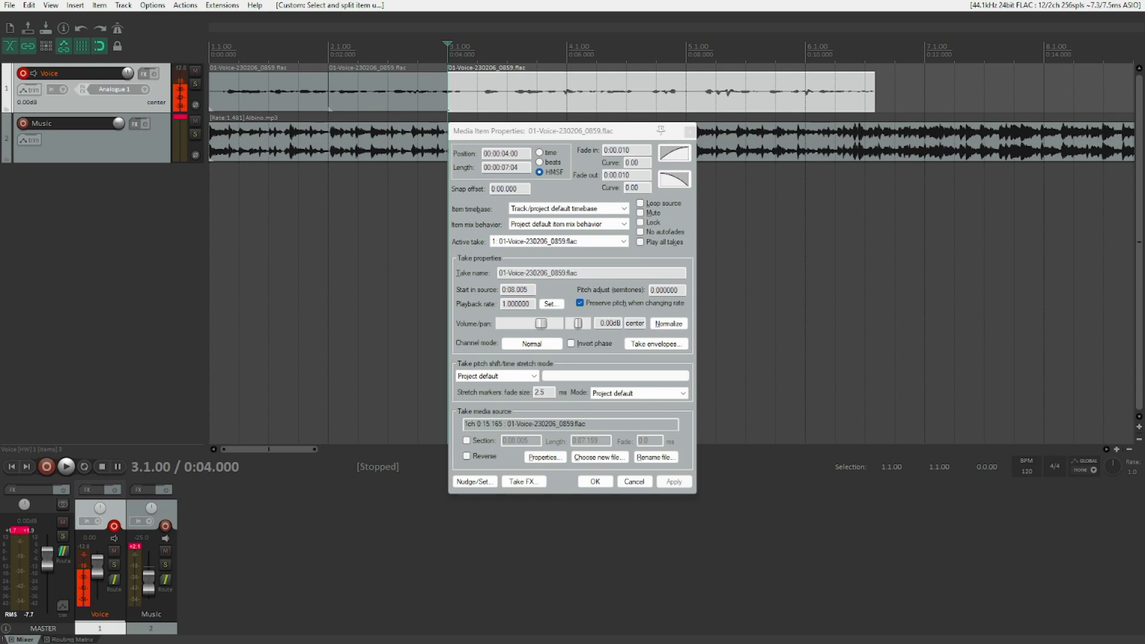
pyautogui.click(387, 90)
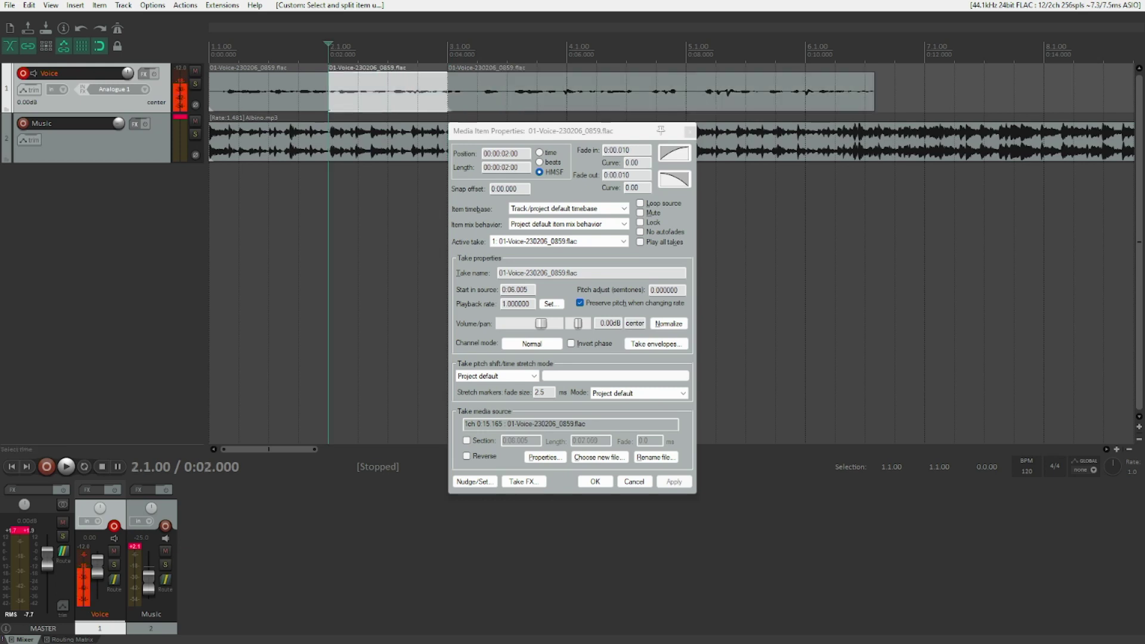
pyautogui.press('Delete')
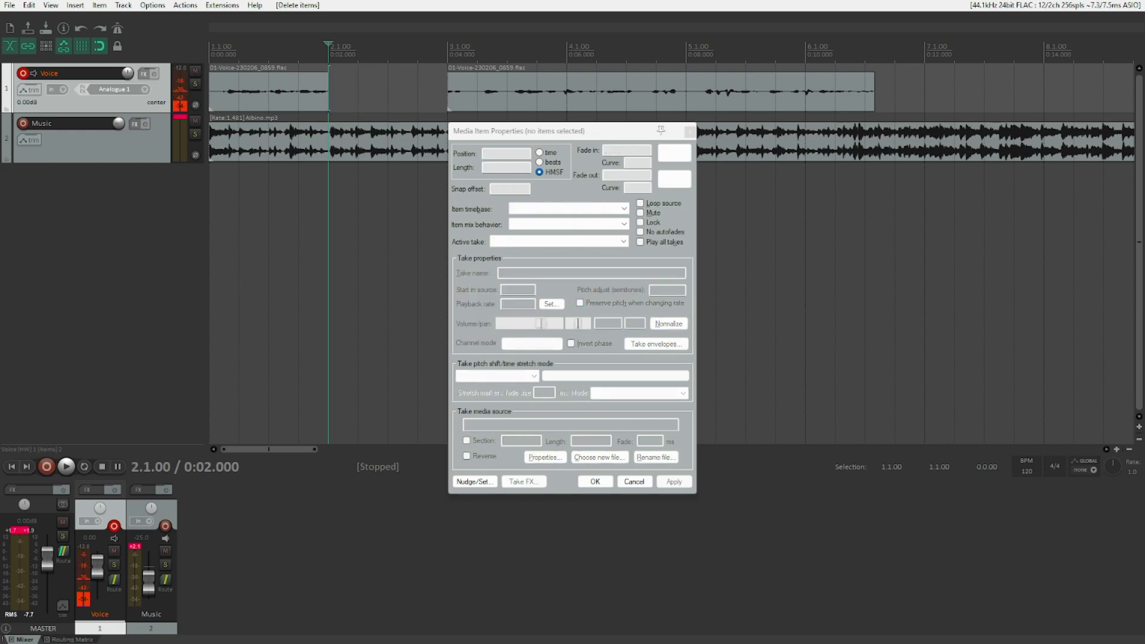
pyautogui.press('Home')
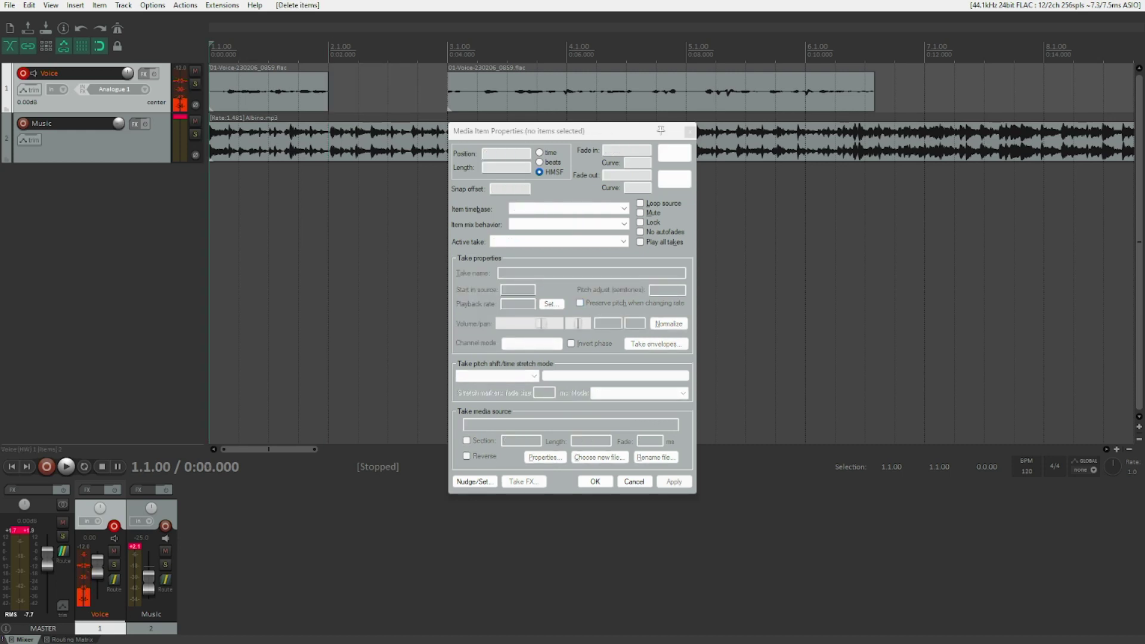
pyautogui.press('space')
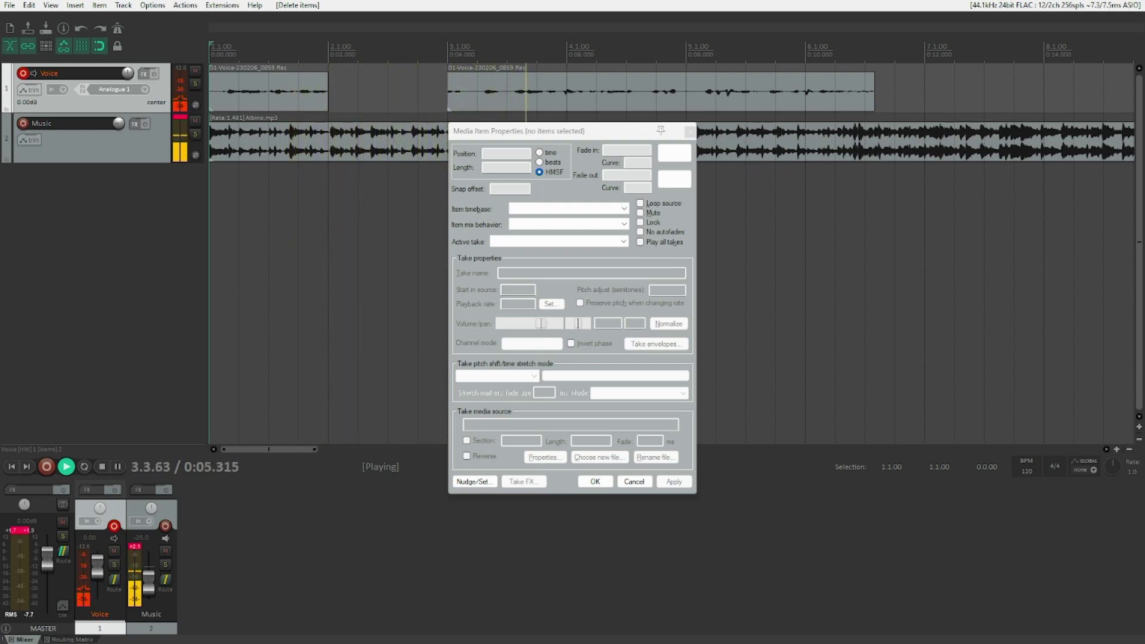
pyautogui.press('space')
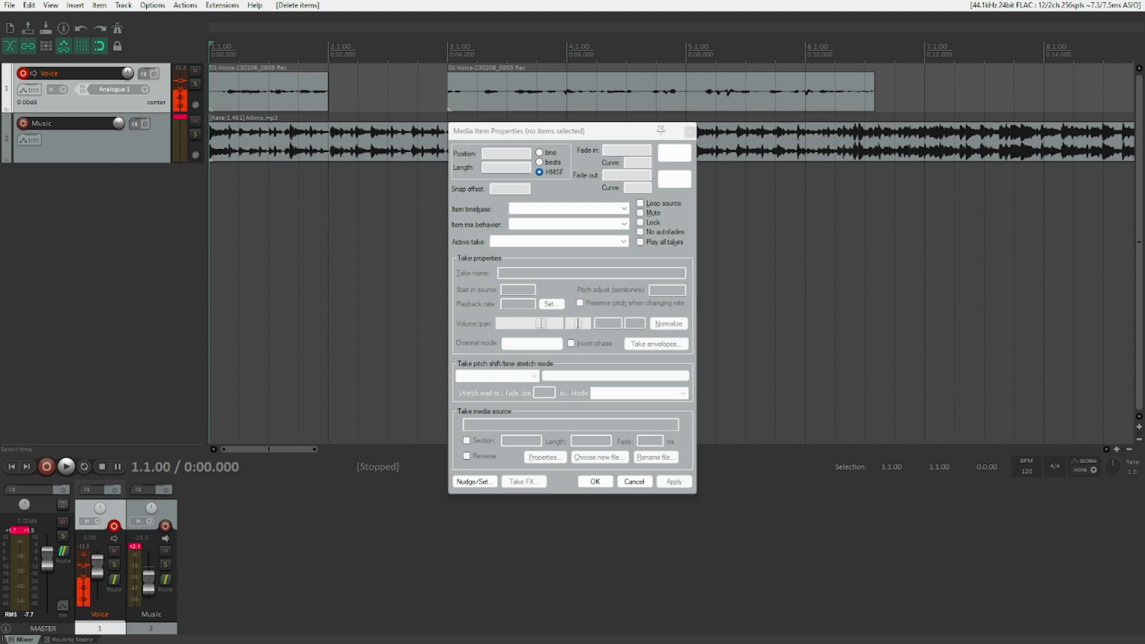
# Enable ripple editing, split the voice item, then select and play the item at 2.1.00
pyautogui.hotkey('alt', 'g')
pyautogui.press('s')
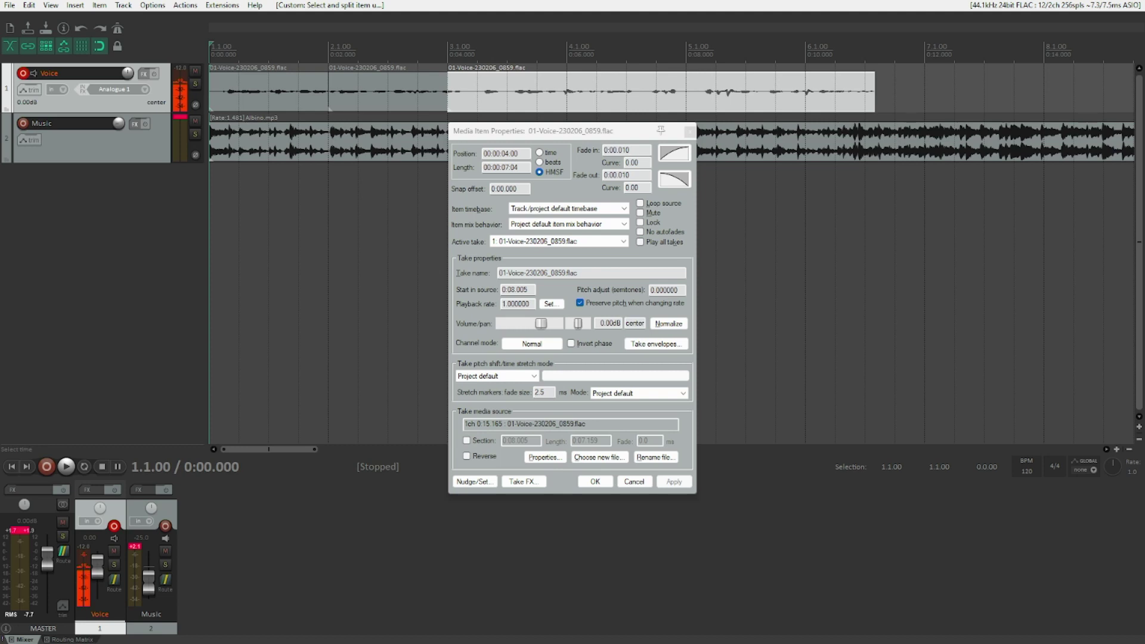
pyautogui.click(268, 90)
pyautogui.click(387, 90)
pyautogui.press('space')
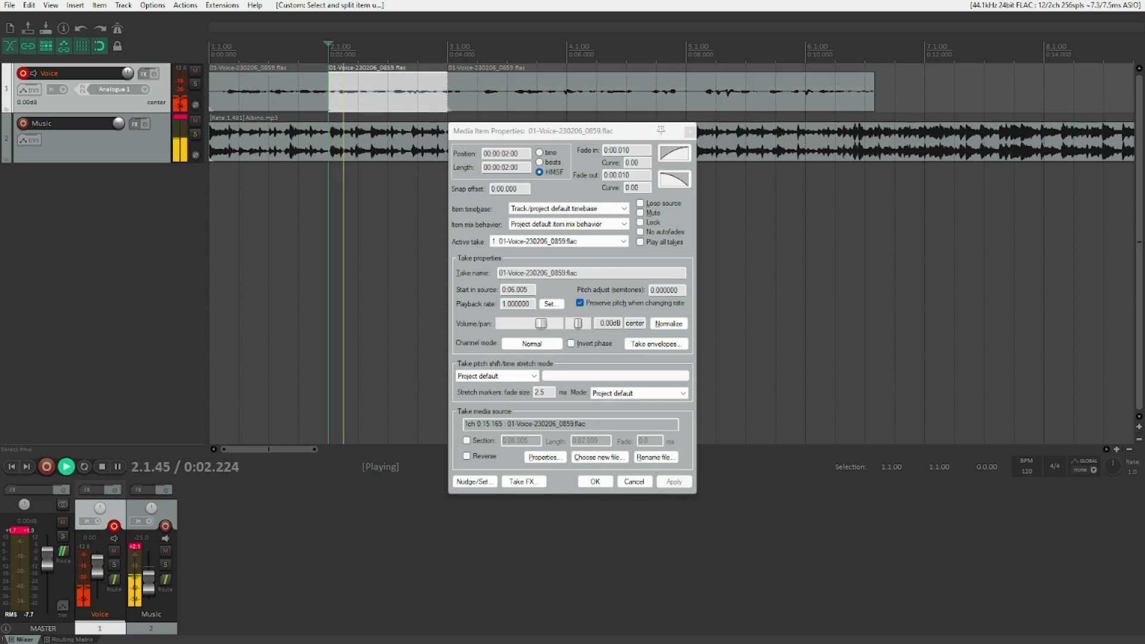
pyautogui.press('space')
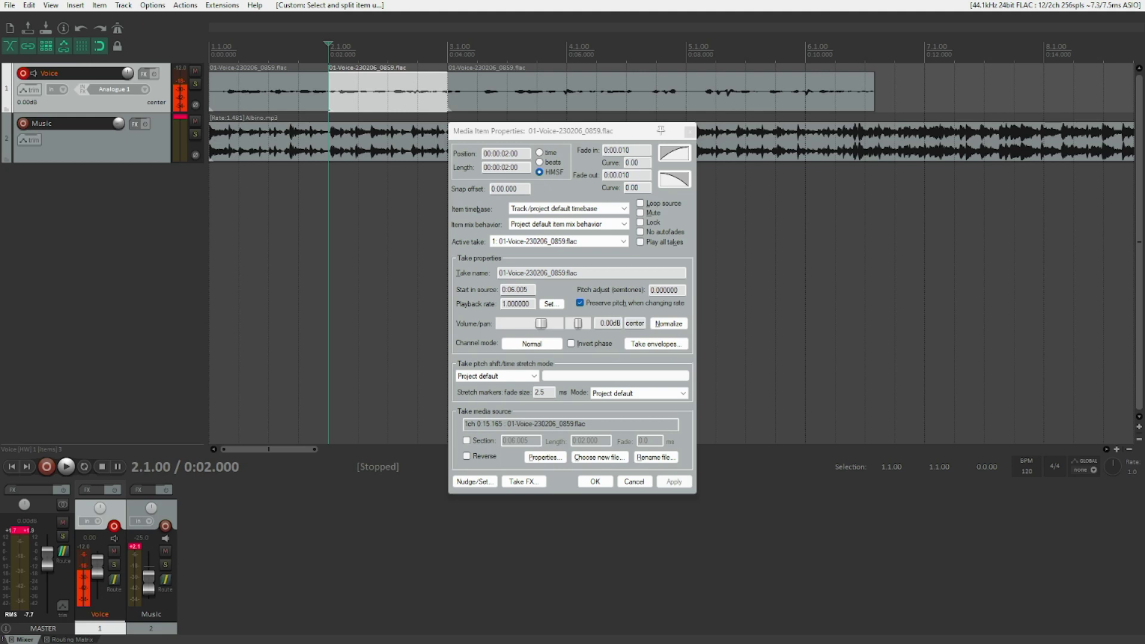
# Ripple-delete the Voice item at 2.1.00 and play the project from the start
pyautogui.press('Delete')
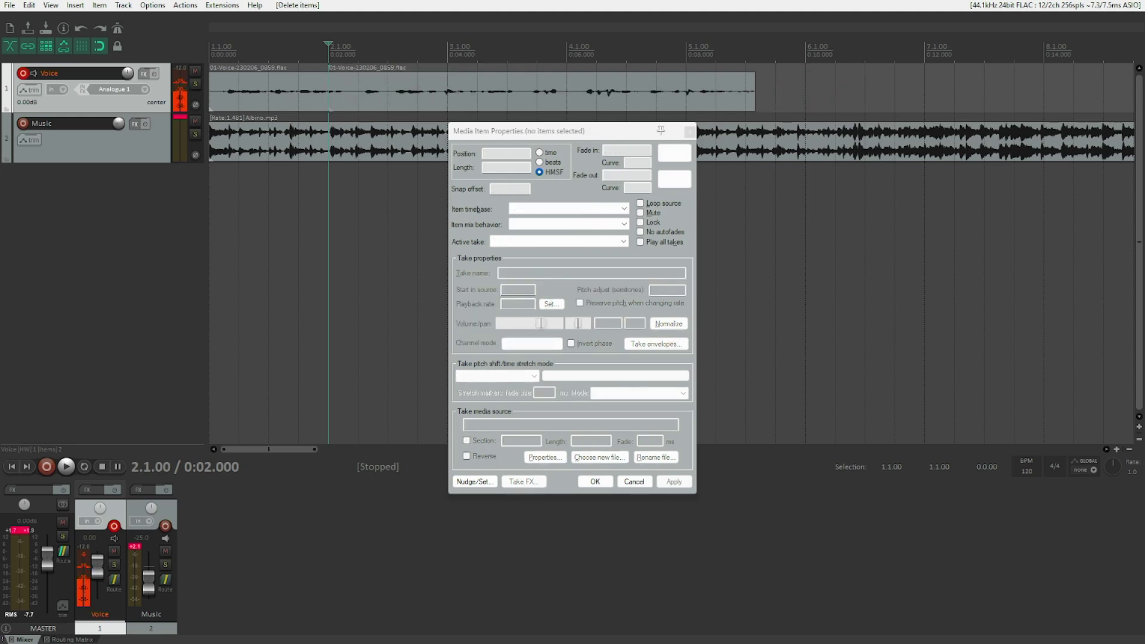
pyautogui.press('Home')
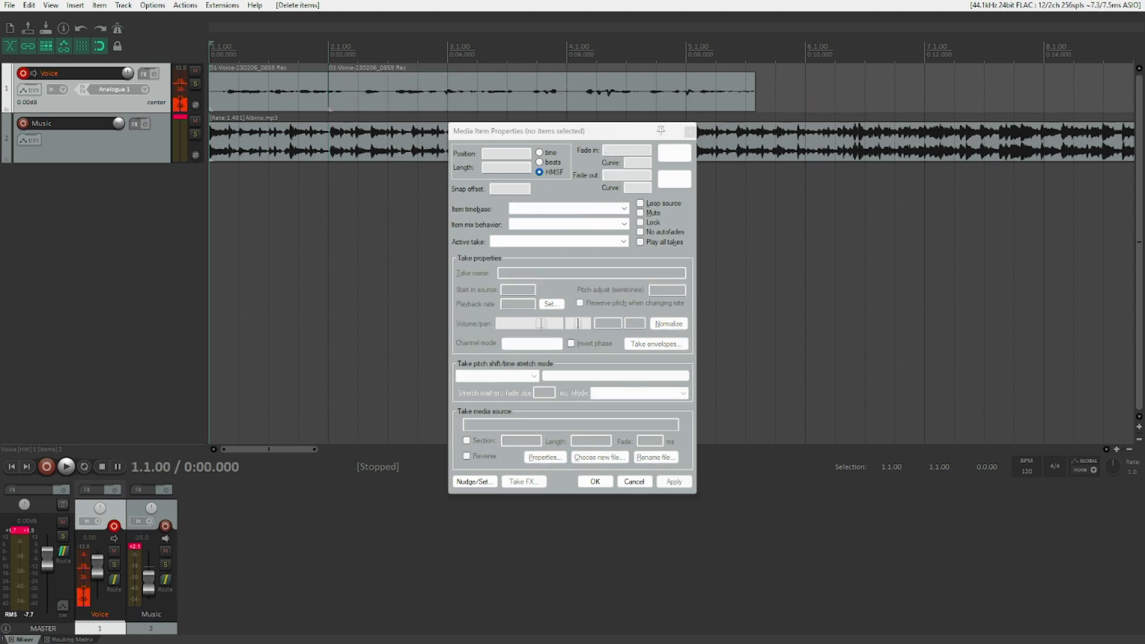
pyautogui.press('space')
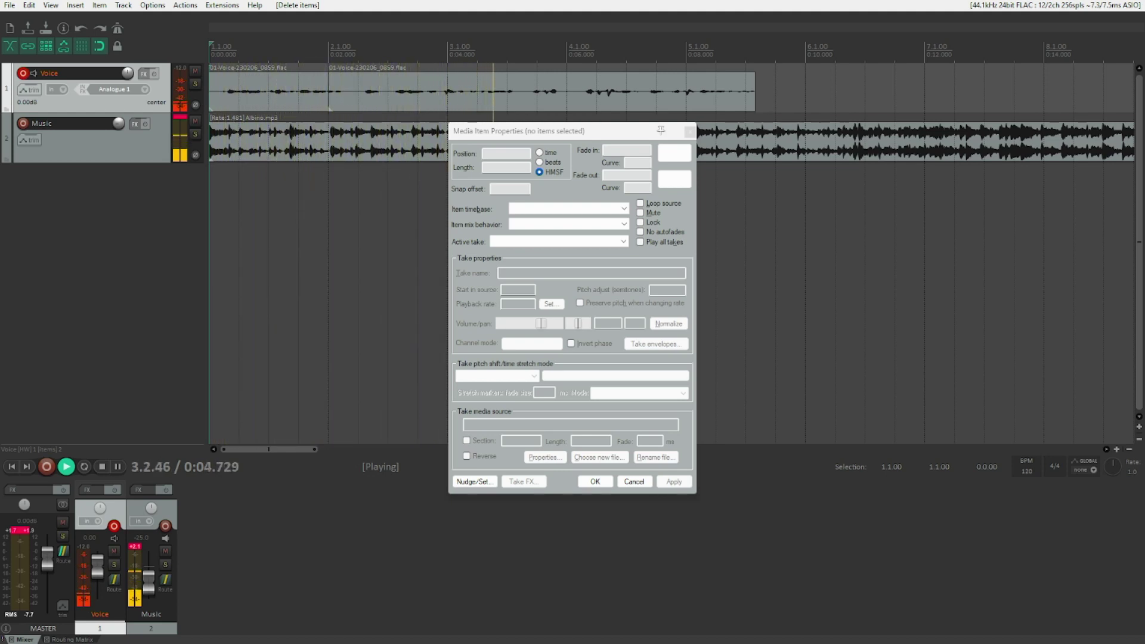
pyautogui.press('space')
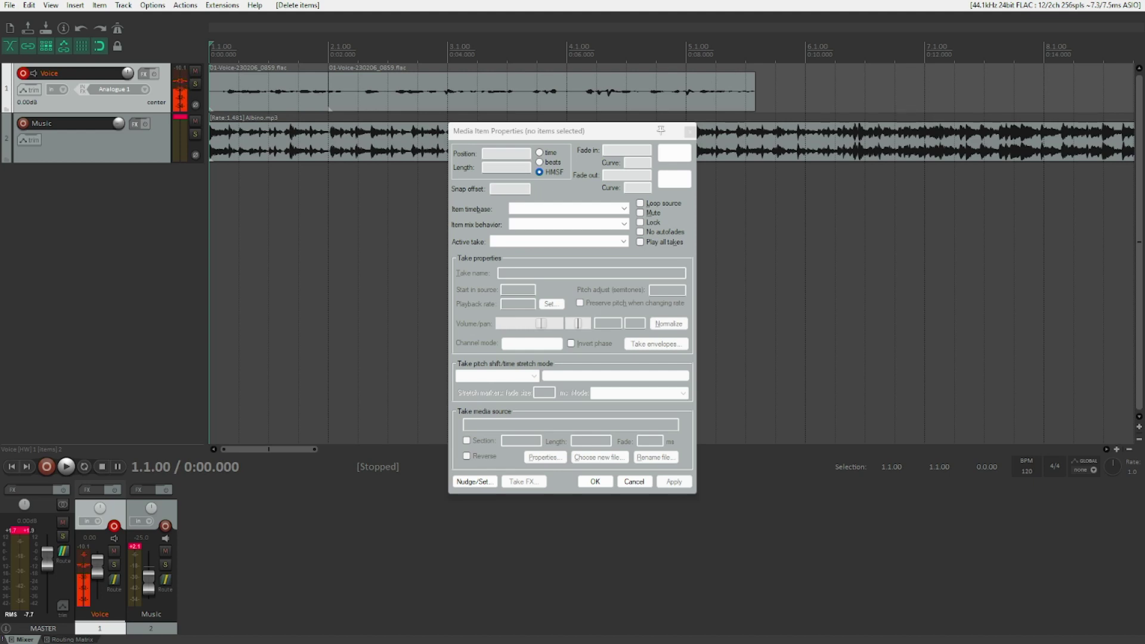
pyautogui.press('space')
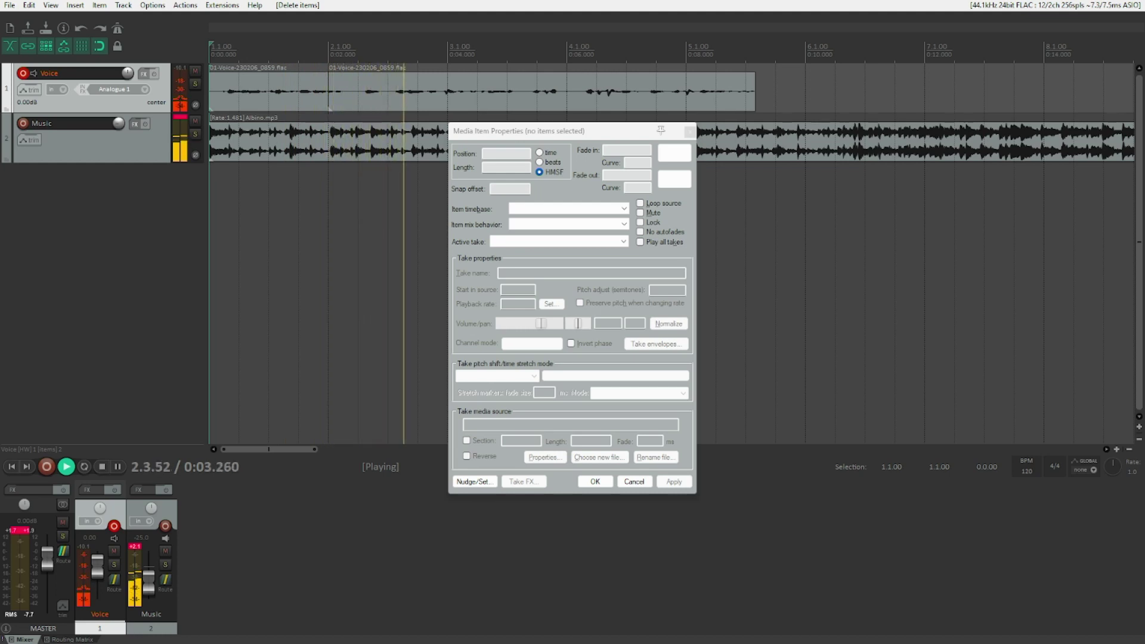
pyautogui.press('space')
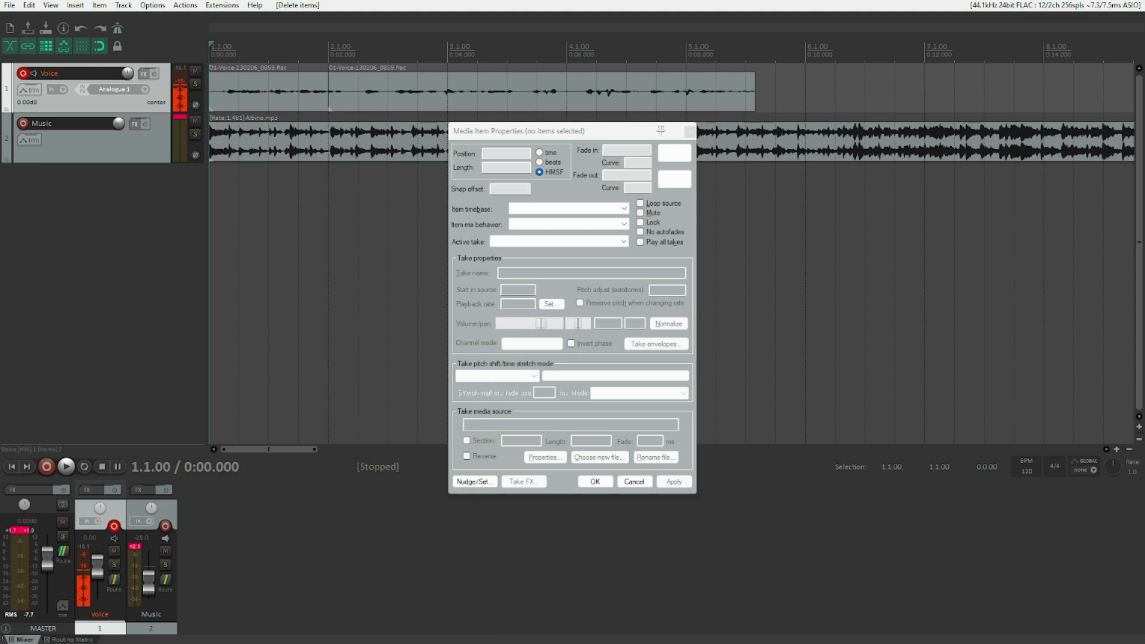
# Split the Voice item at 4.1 and ripple-delete the two-second piece at 2.1.00
pyautogui.press('s')
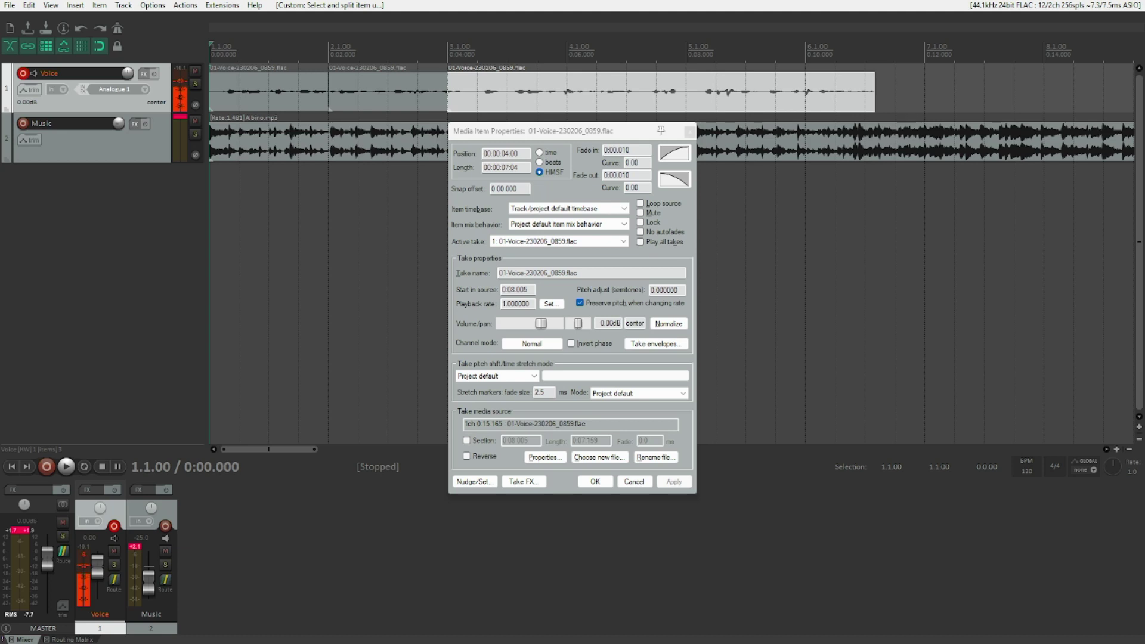
pyautogui.click(387, 89)
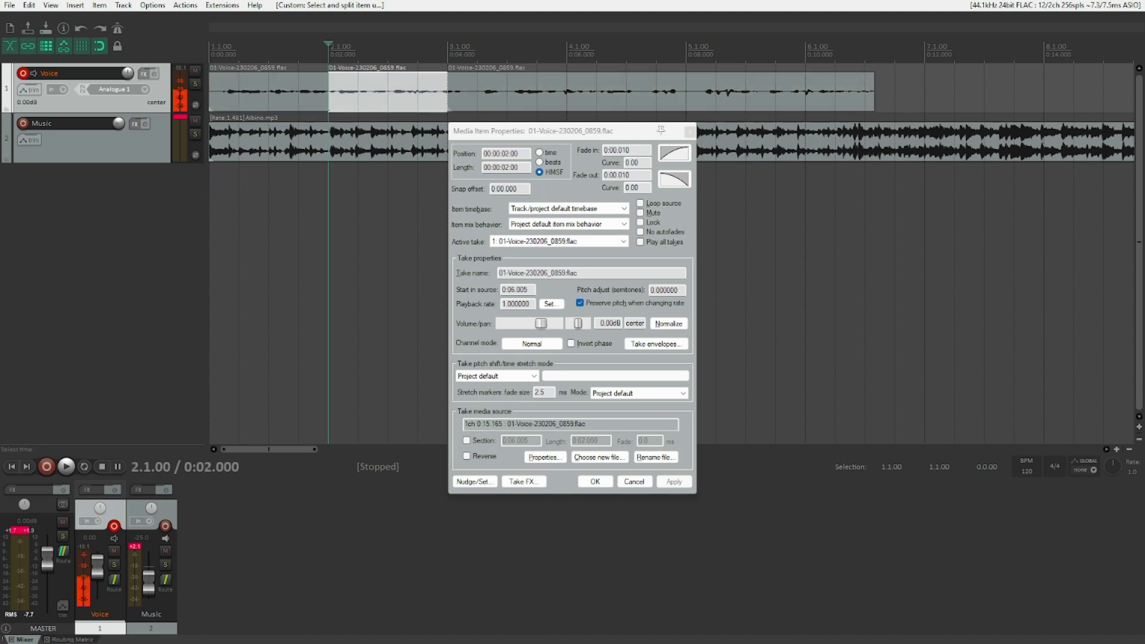
pyautogui.press('Delete')
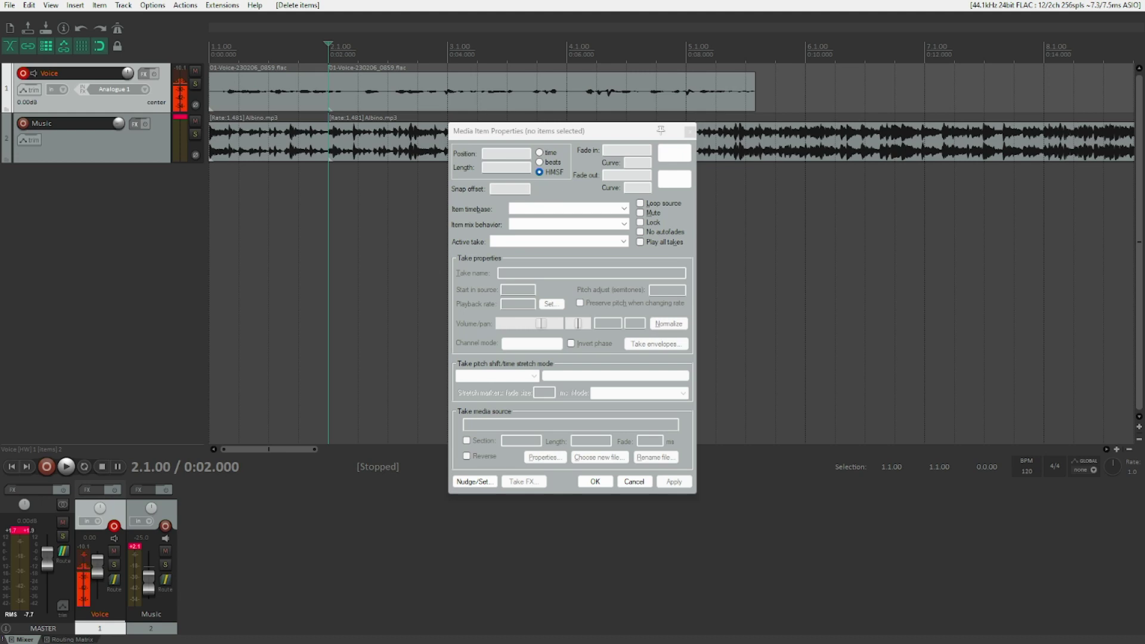
pyautogui.press('Home')
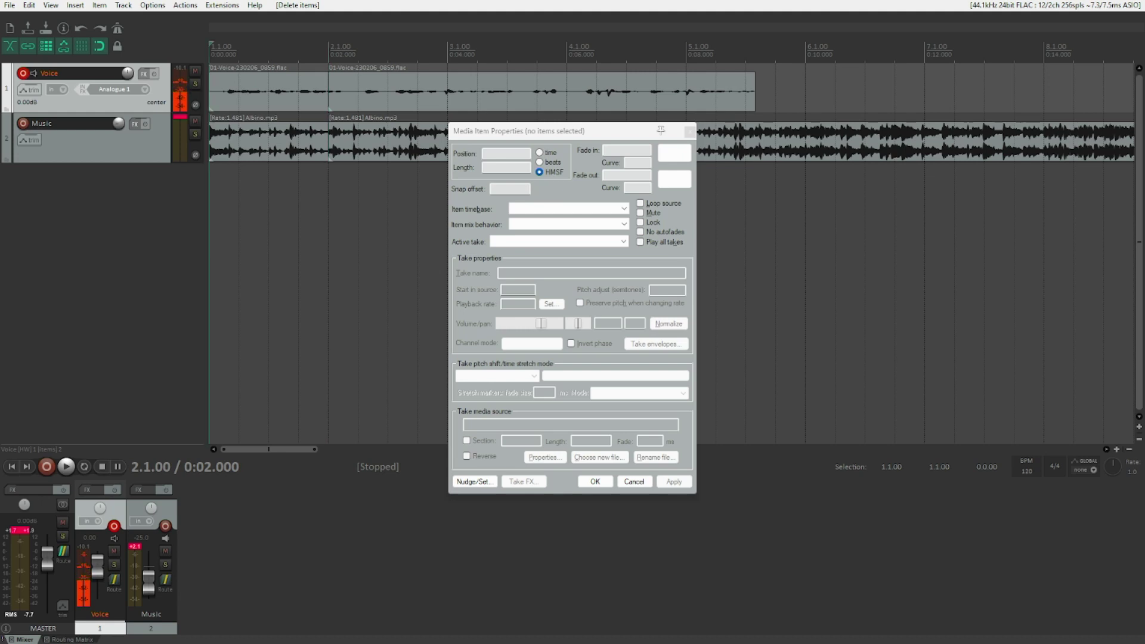
pyautogui.press('space')
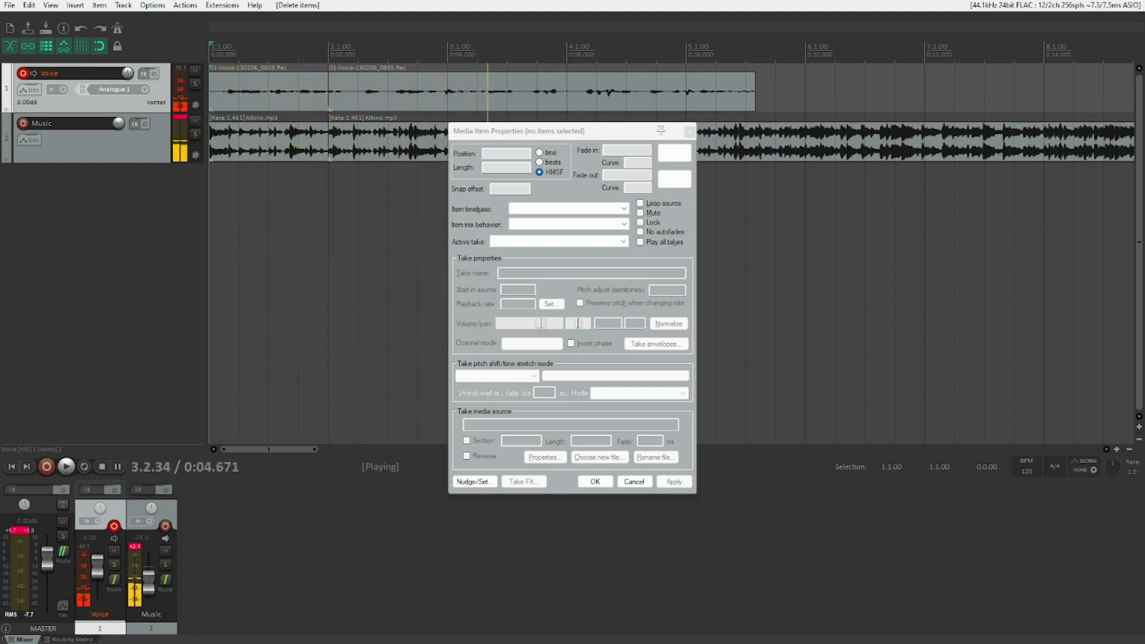
pyautogui.press('space')
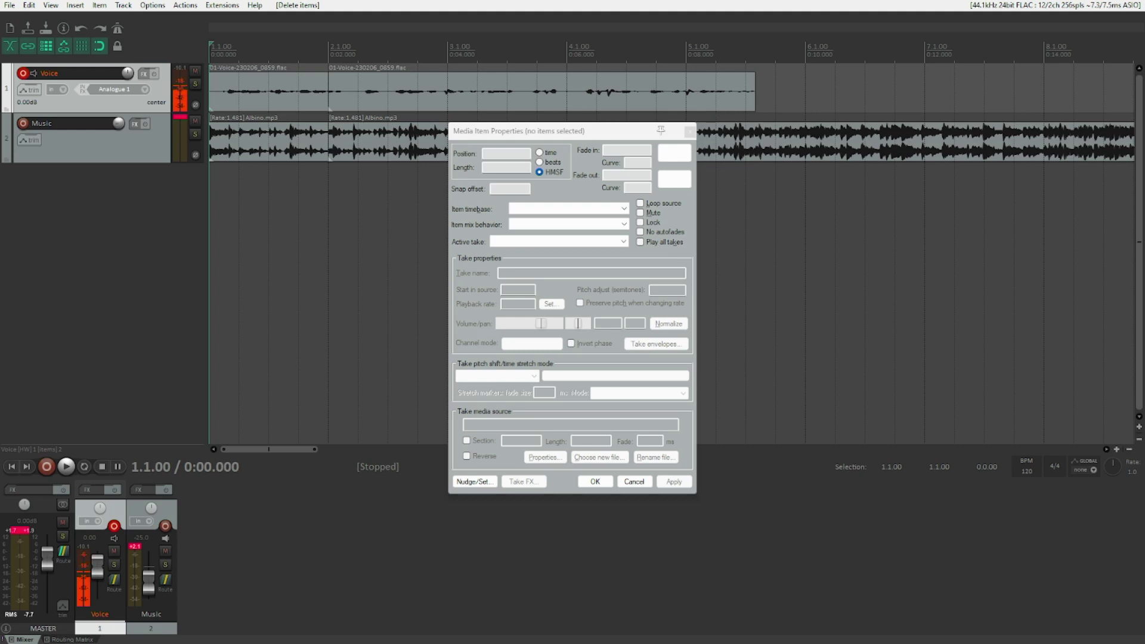
# Turn off the arrange-view grid lines
pyautogui.hotkey('alt', 'g')
pyautogui.hotkey('alt', 'g')
# Ripple-cut the two-second voice item at 0:02 with Ctrl+X and select the item now there
pyautogui.click(269, 89)
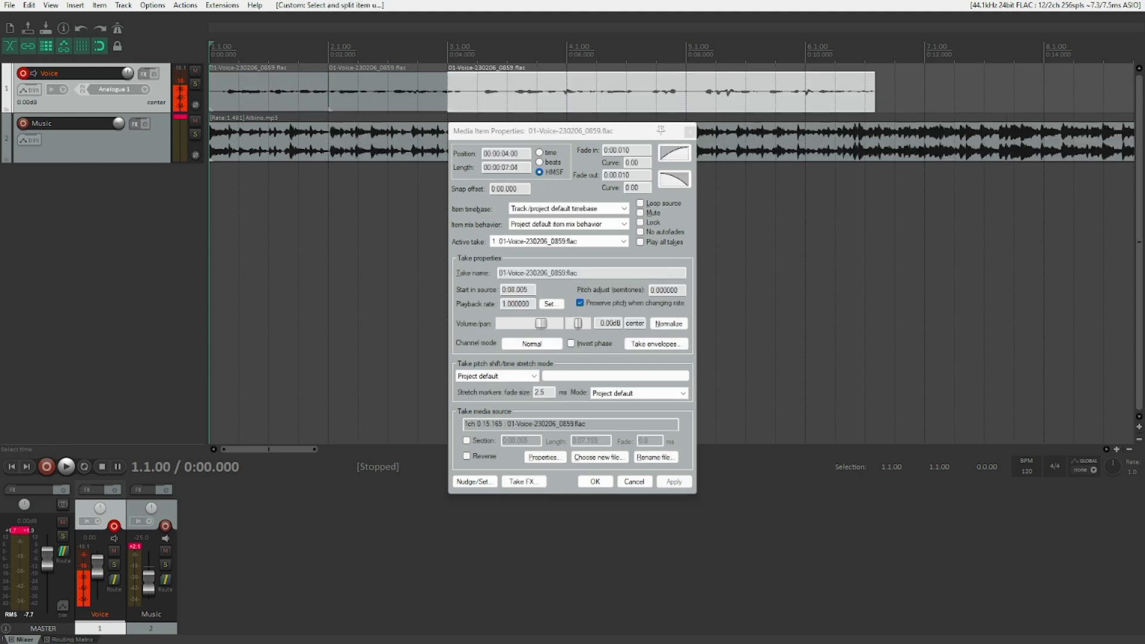
pyautogui.click(388, 90)
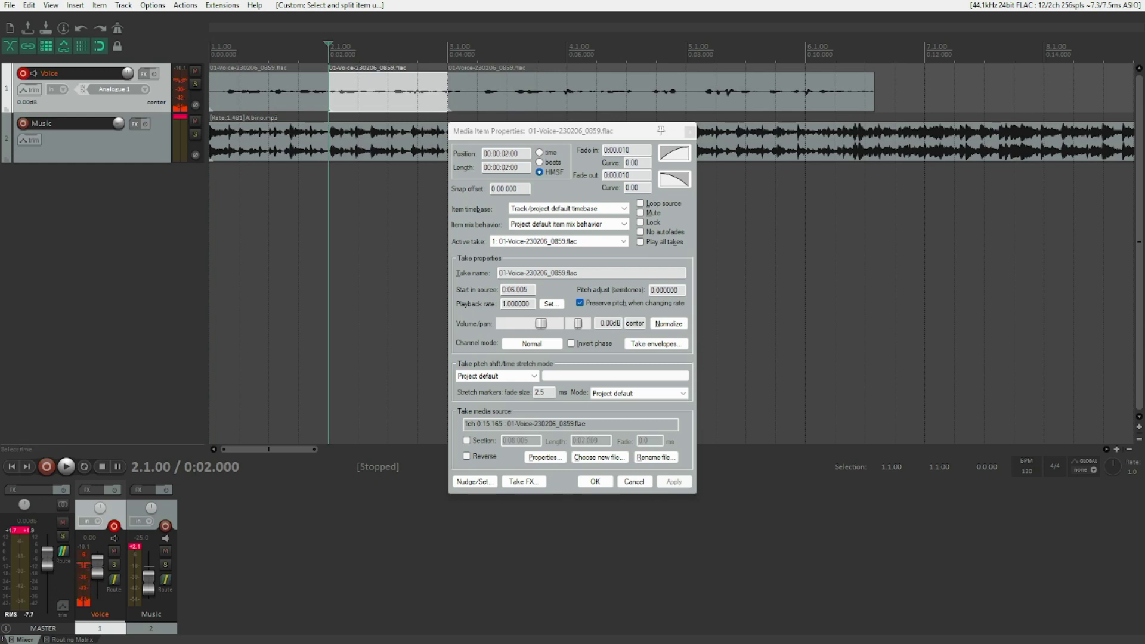
pyautogui.hotkey('ctrl', 'x')
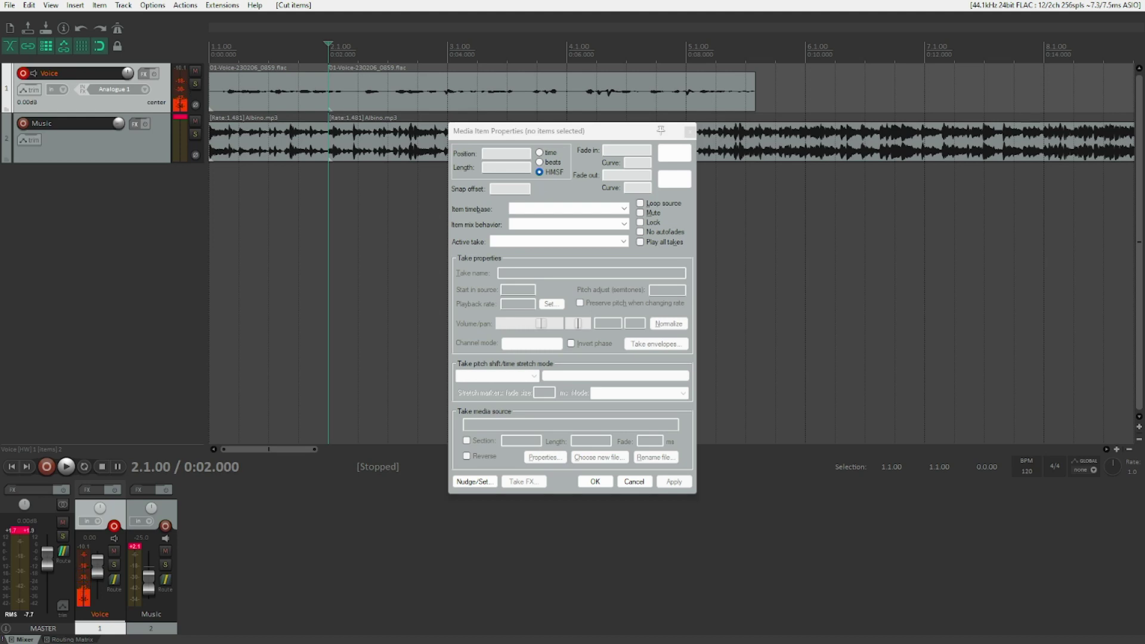
pyautogui.click(387, 89)
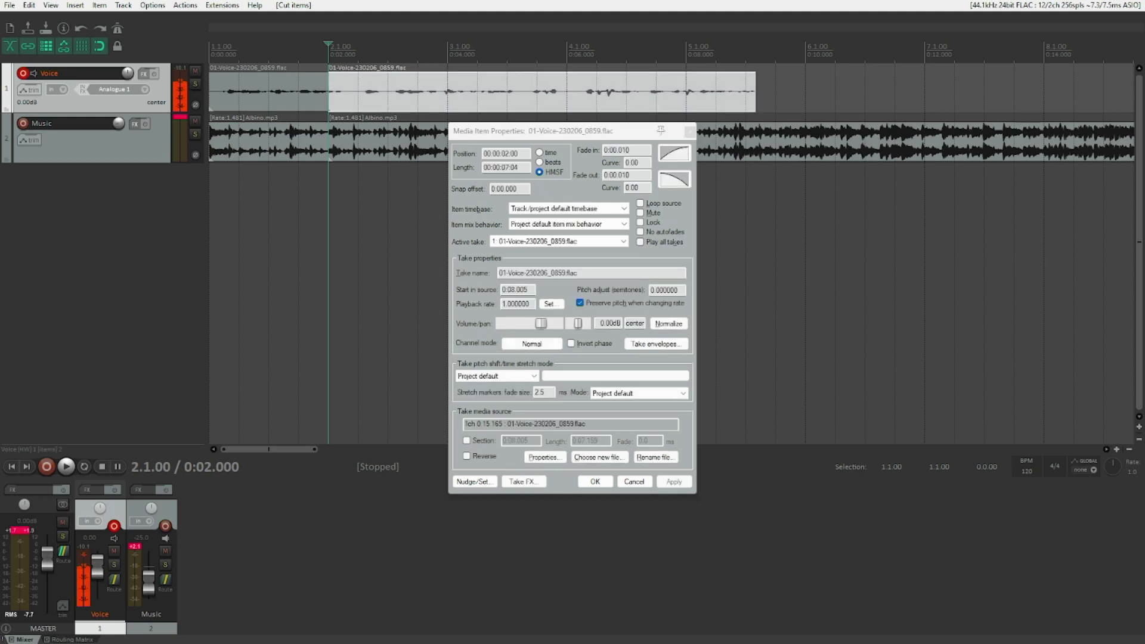
# Paste the cut voice item back at 0:02 with ripple editing on
pyautogui.hotkey('ctrl', 'v')
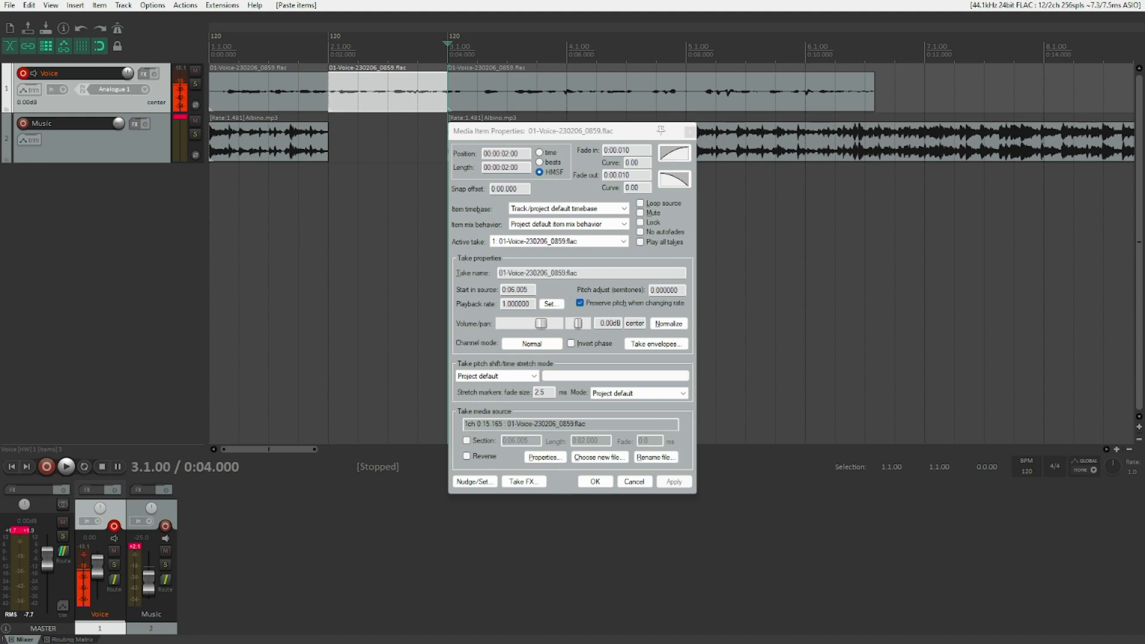
# Play the project from the start to hear the restored voice over the music gap
pyautogui.press('Home')
pyautogui.press('space')
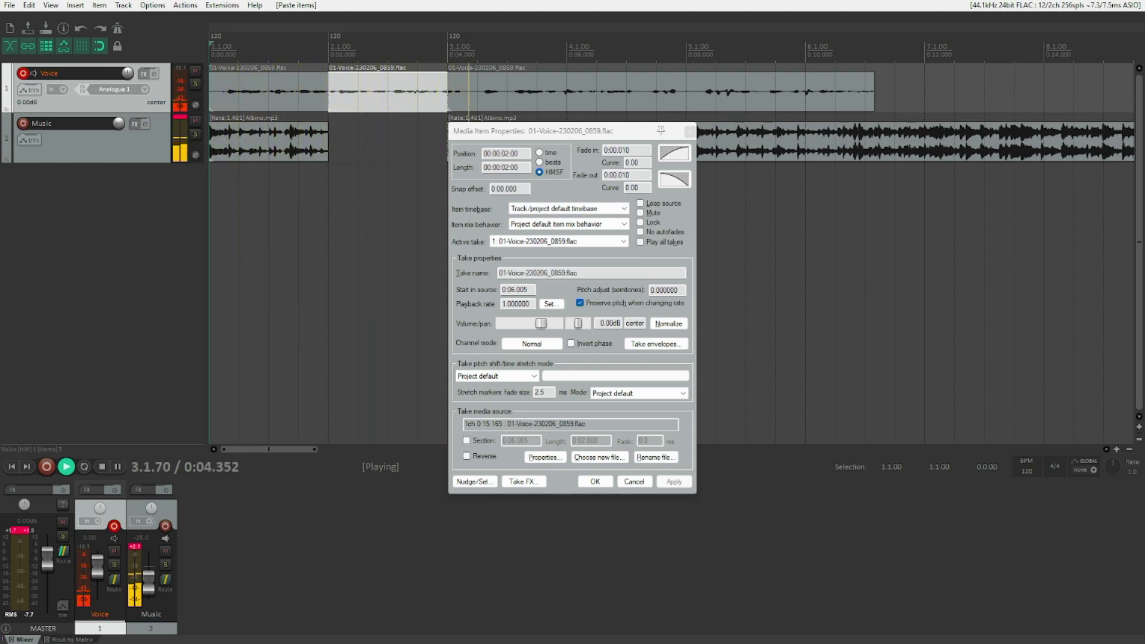
pyautogui.press('space')
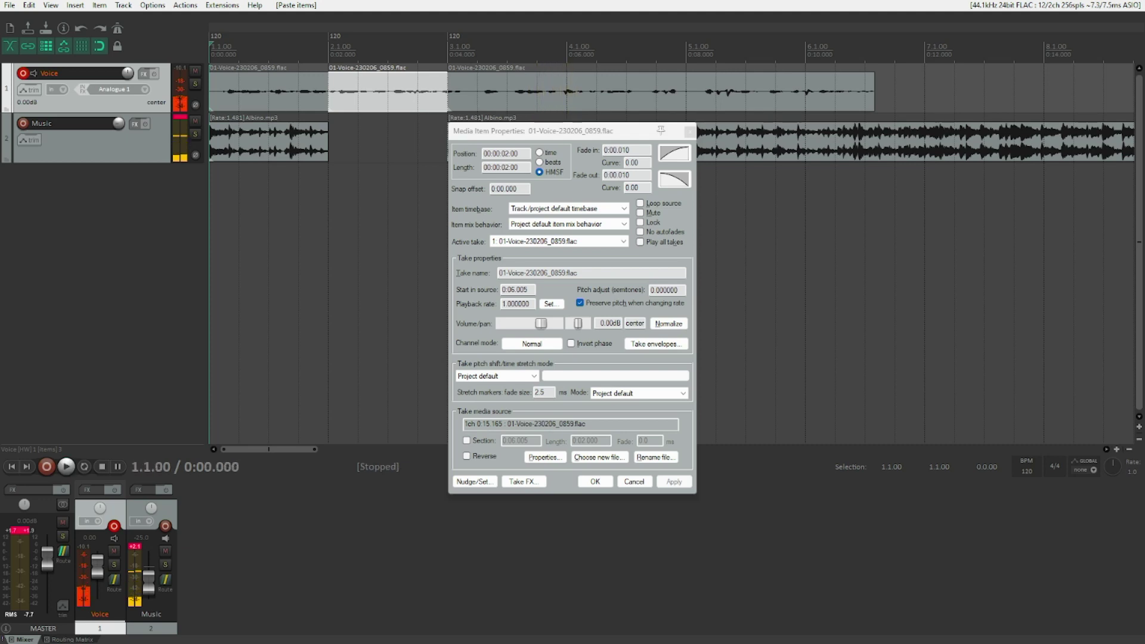